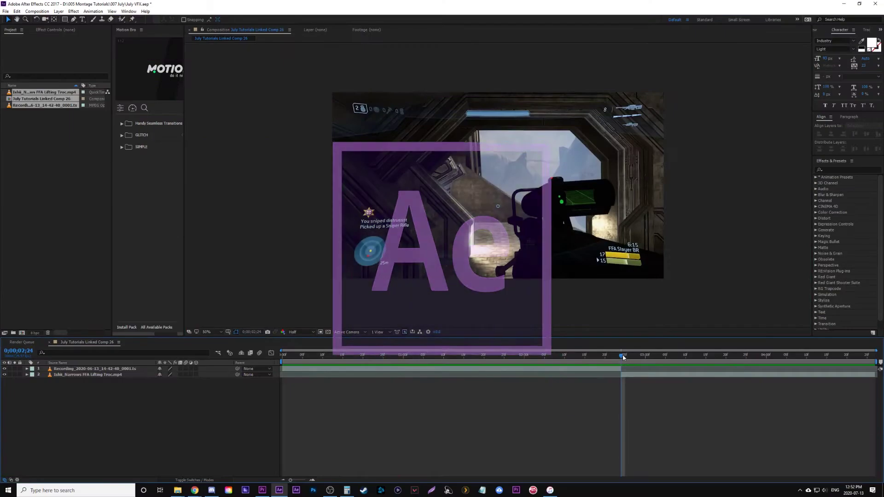
Apply the Motion Tile effect to the second clip's layer, the one that starts at the cut
left_click(642, 374)
left_click(838, 171)
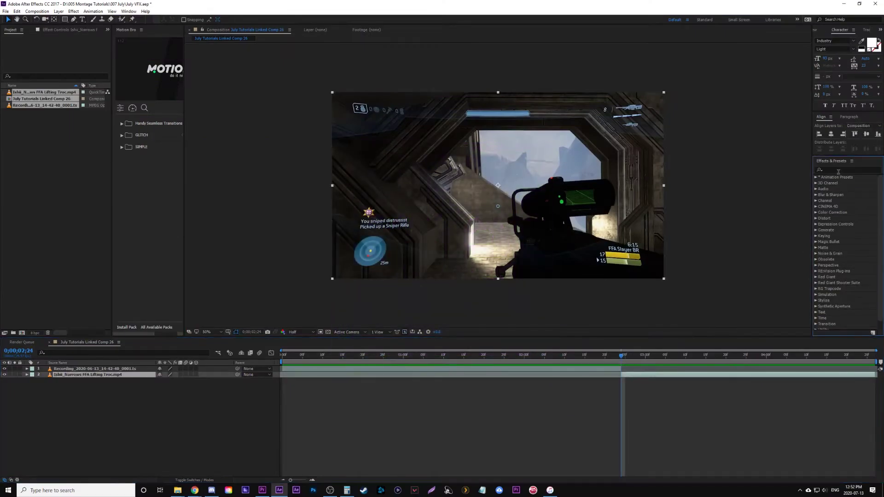
left_click(838, 171)
type("motion tile")
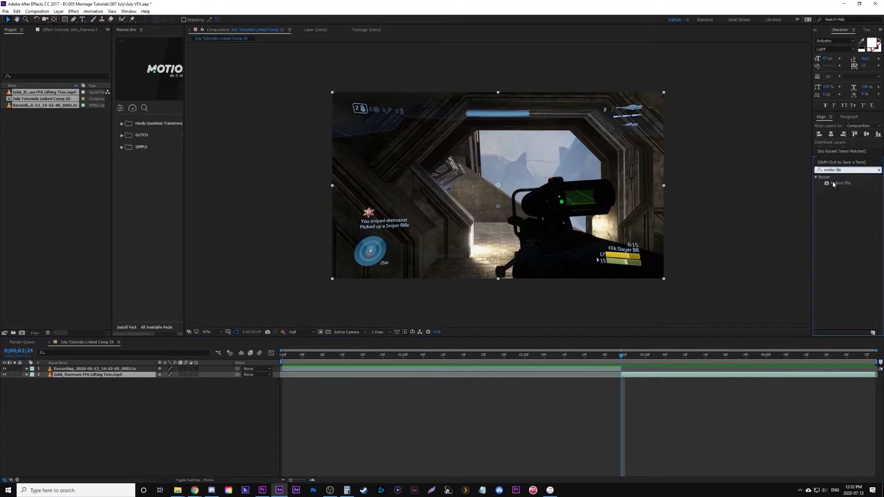
left_click_drag(834, 184, 653, 375)
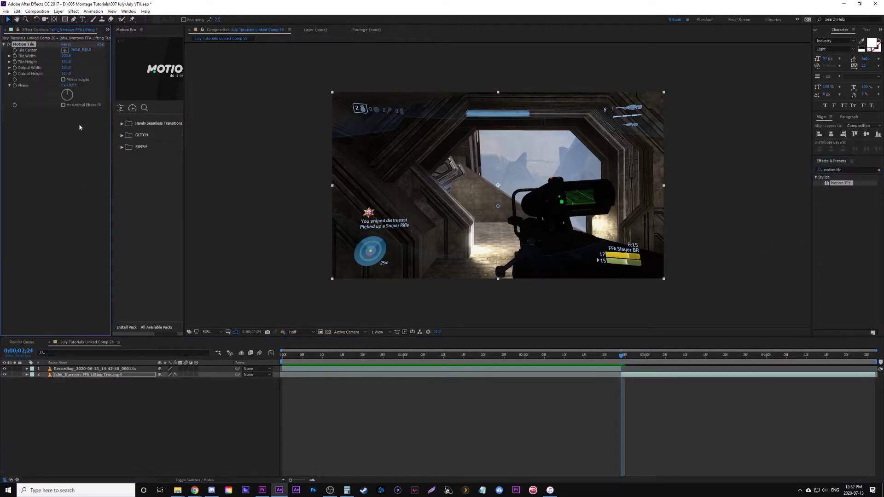
Set Motion Tile's output width and output height to 600 and enable Mirror Edges
left_click(66, 68)
type("600")
key("Tab")
type("60")
left_click(64, 80)
left_click(529, 385)
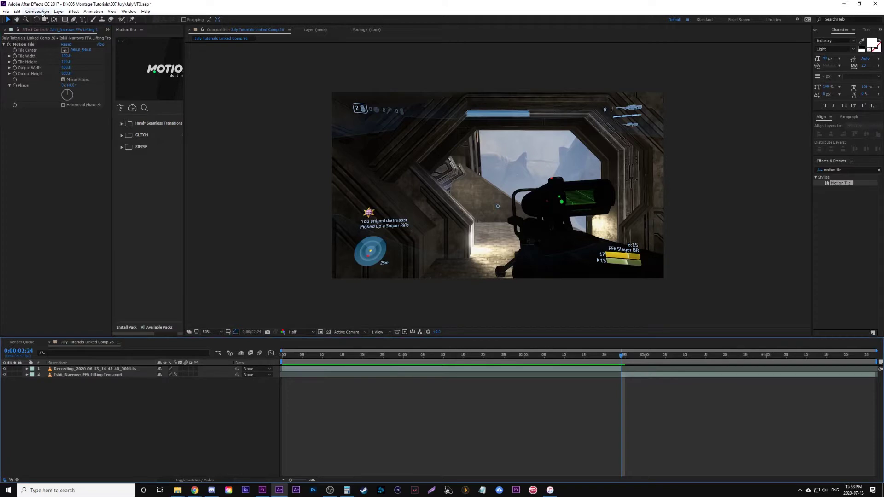
Add an adjustment layer, duplicate it, and apply the Transform effect to the lower copy
left_click(58, 12)
mouse_move(64, 19)
left_click(230, 65)
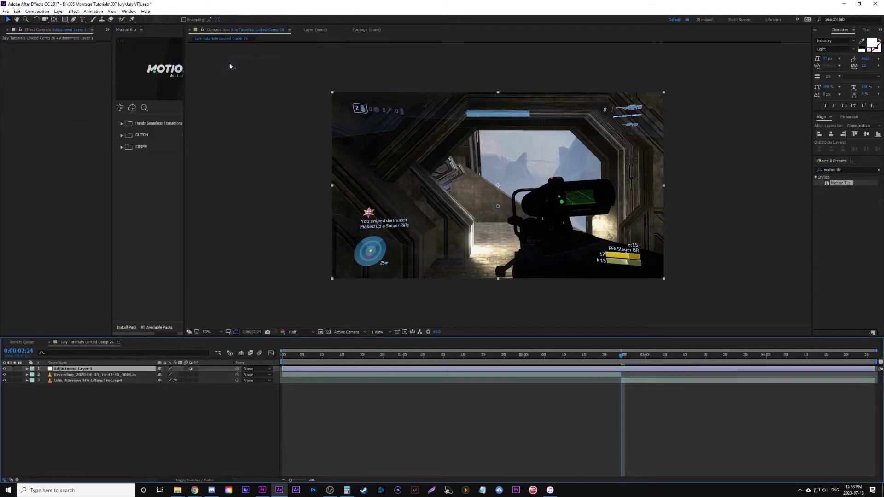
key("ctrl+d")
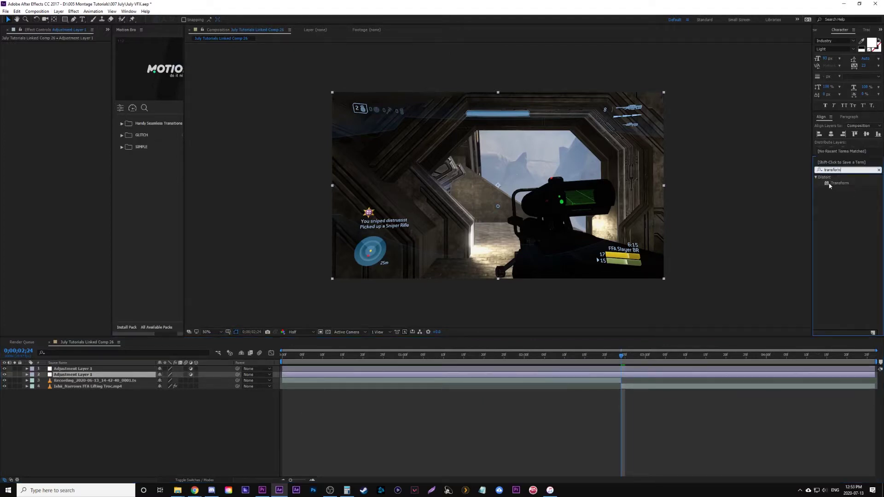
left_click_drag(834, 186, 633, 376)
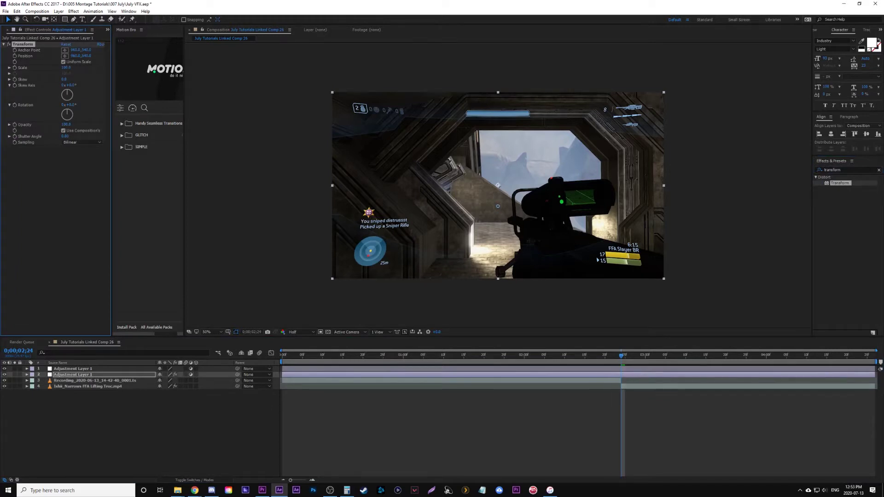
Add a Transform Scale keyframe on the lower adjustment layer at 0;00;02;13, 11 frames before the cut, and reveal the layer's keyframes
left_click(621, 359)
key("Page_Up")
key("Page_Up")
key("Page_Up")
key("Page_Up")
key("Page_Up")
key("Page_Up")
key("Page_Up")
key("Page_Up")
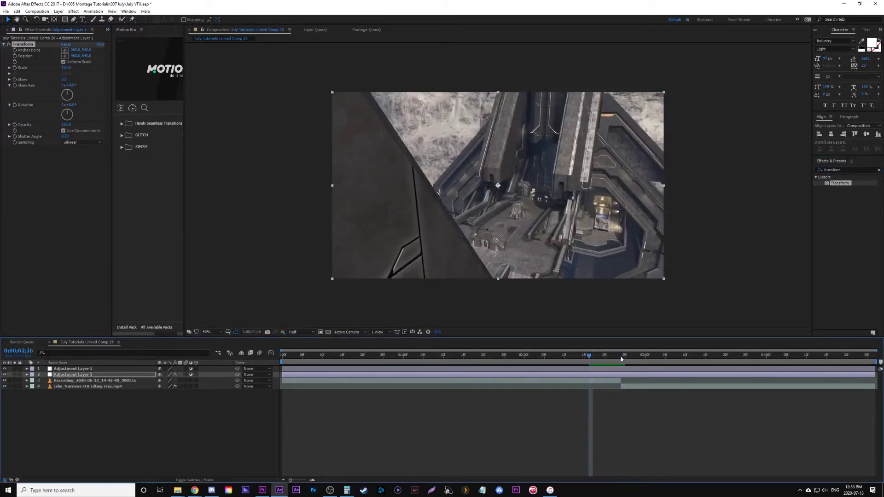
key("Page_Up")
key("Page_Up")
key("Page_Up")
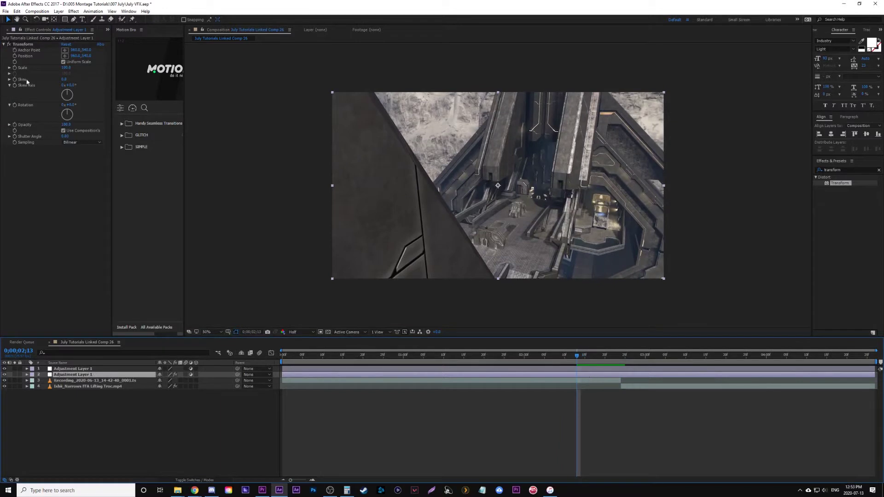
left_click(14, 67)
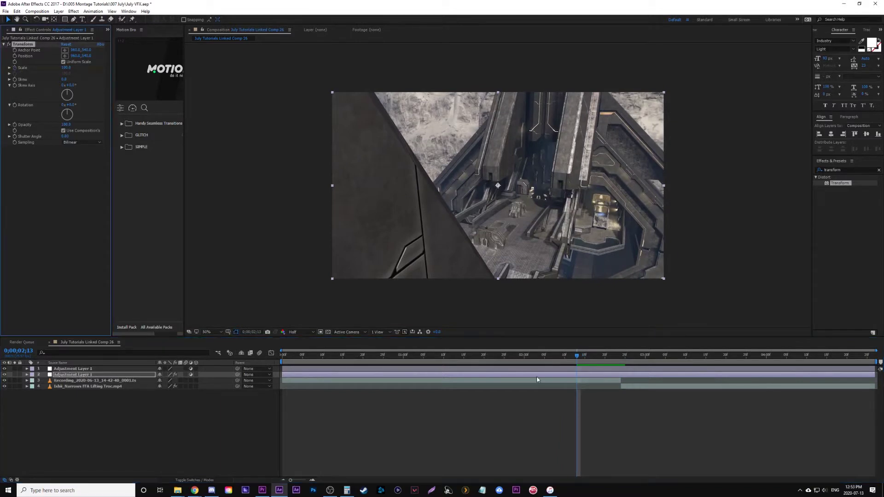
key("u")
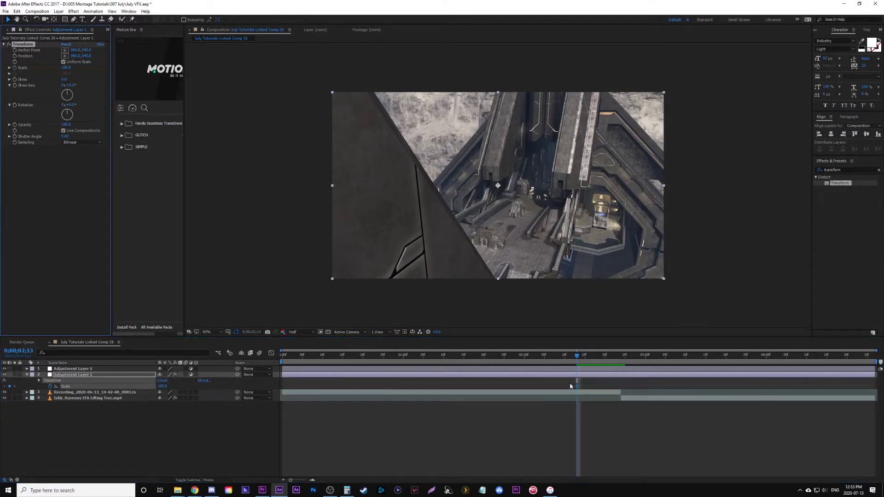
Keyframe the Transform Scale at 300 on the last frame before the cut, 0;00;02;23
left_click(617, 355)
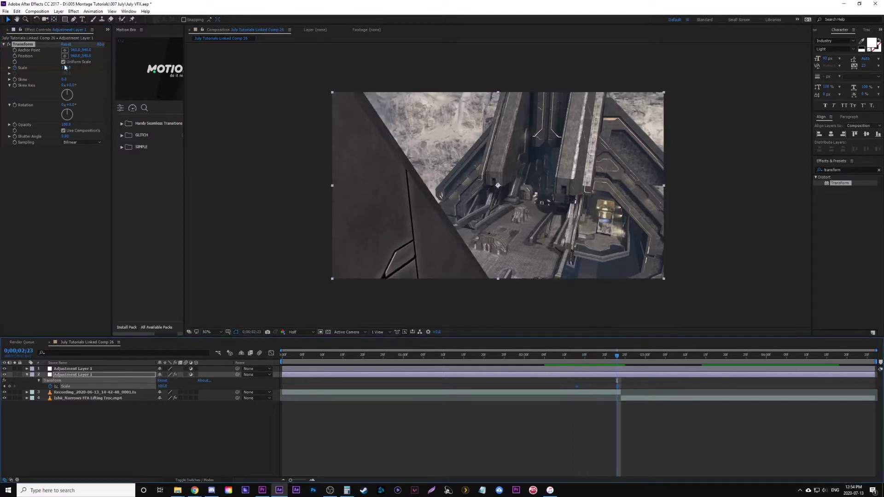
left_click(65, 68)
type("300")
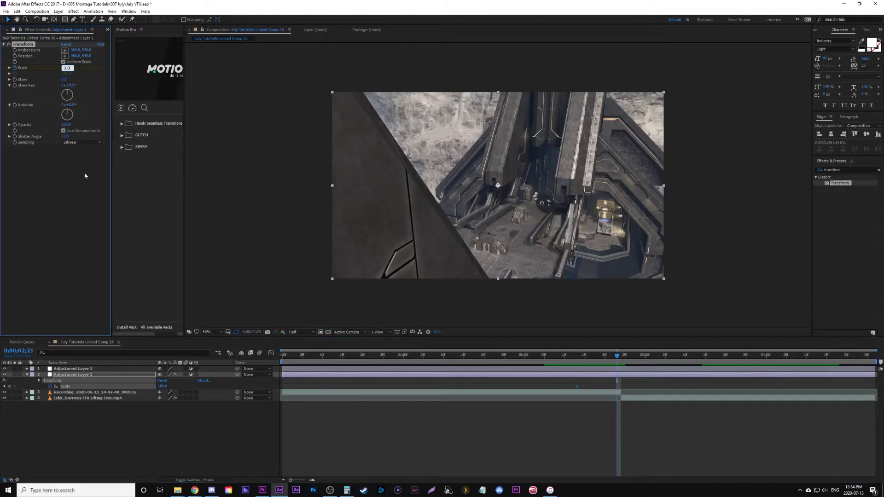
key("Return")
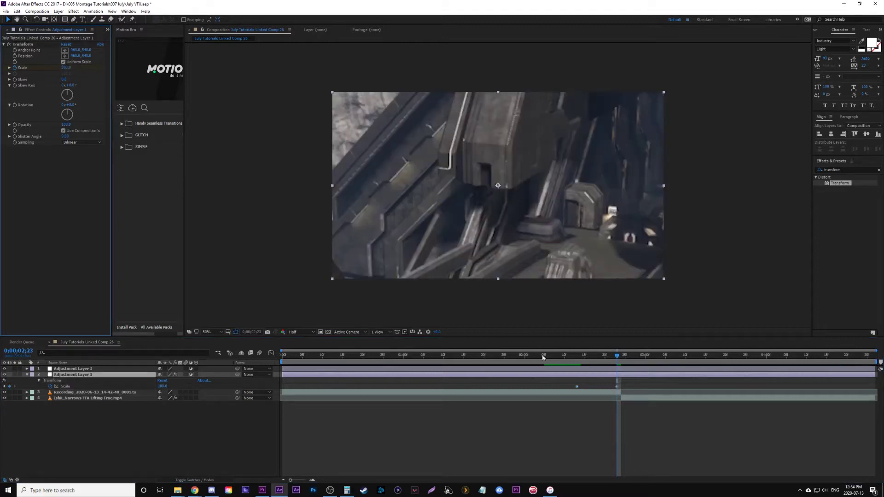
Keyframe the Transform Scale at 70 on the cut frame 0;00;02;24 and at 100 on 0;00;03;11
key("Page_Down")
left_click_drag(65, 68, 27, 68)
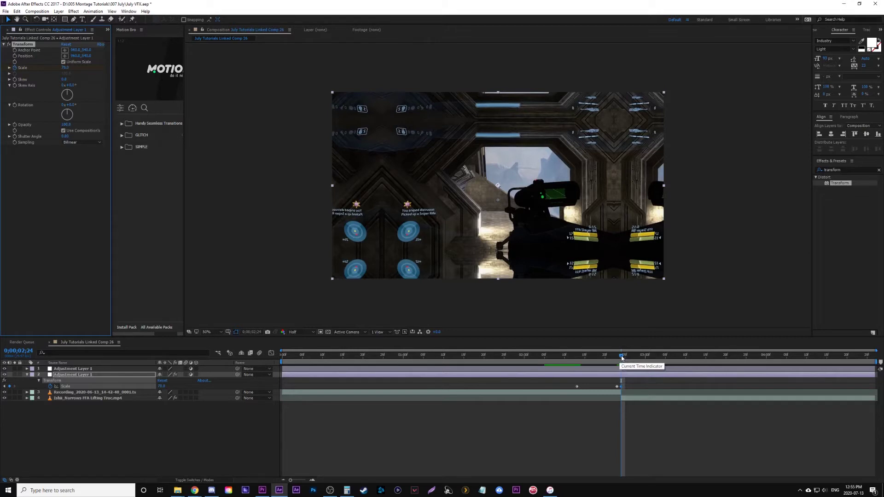
key("space")
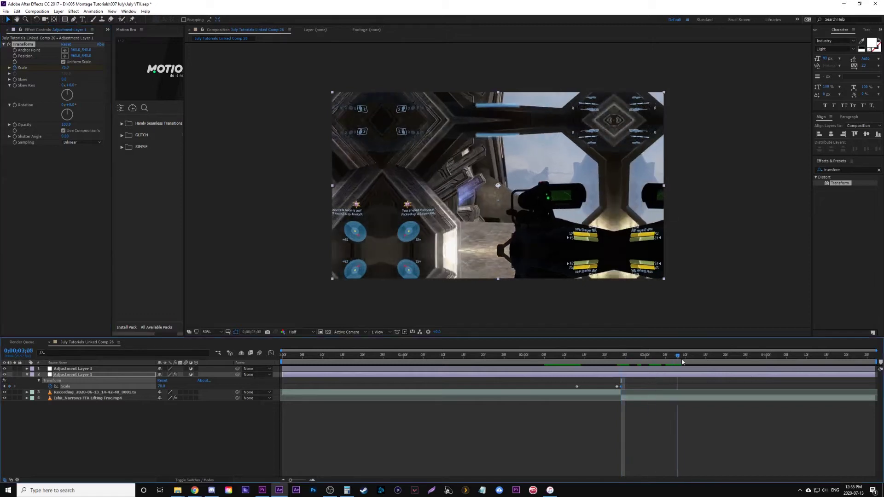
left_click(65, 67)
type("100")
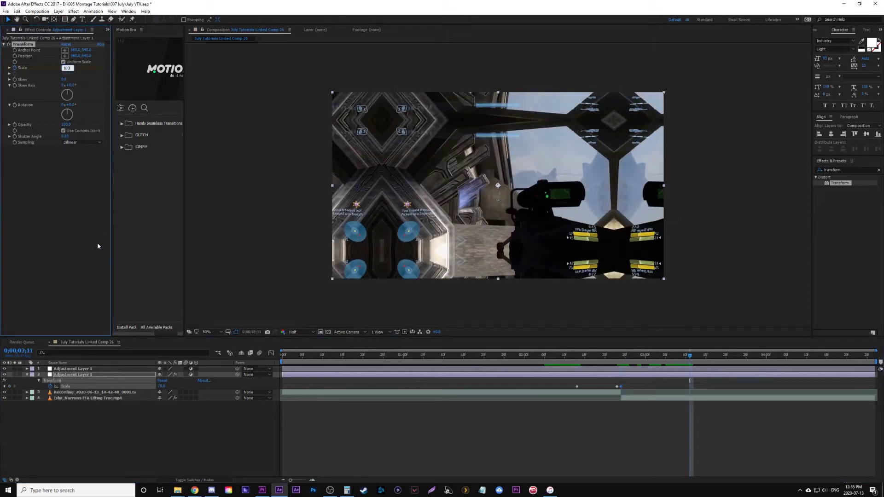
key("Return")
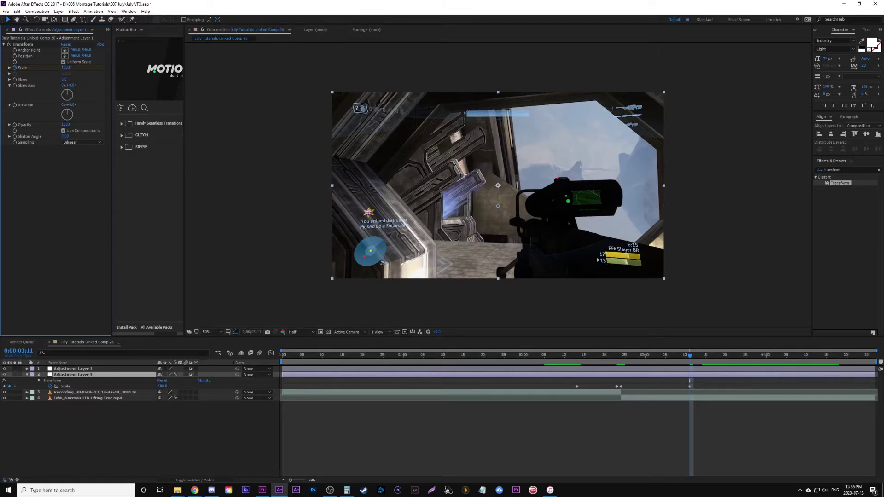
Select all four Scale keyframes and apply Easy Ease to them
left_click_drag(572, 357, 691, 389)
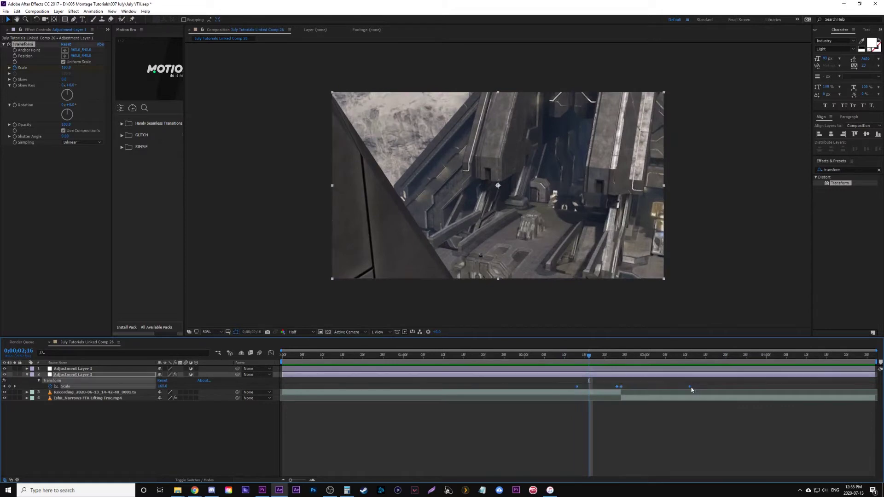
right_click(691, 389)
mouse_move(720, 472)
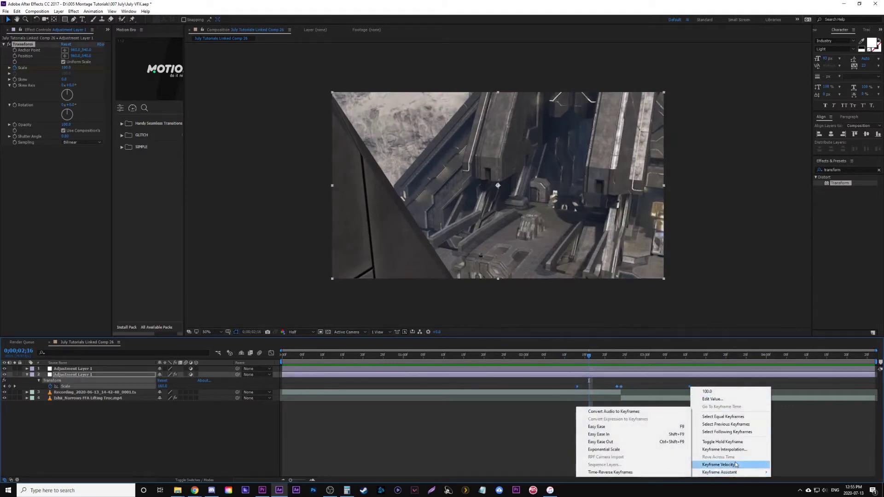
left_click(599, 426)
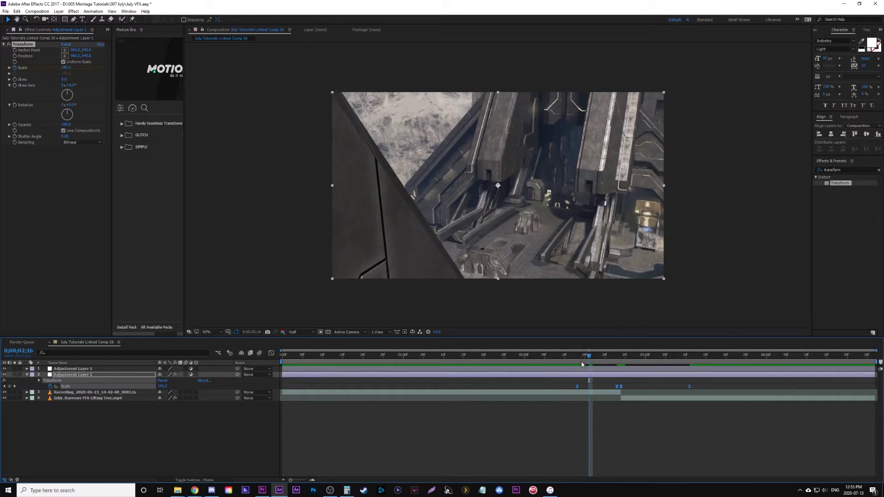
Reshape the Scale speed graph by pulling the outer keyframes' influence toward the cut, close the graph, and preview the zoom
left_click(577, 355)
left_click(272, 353)
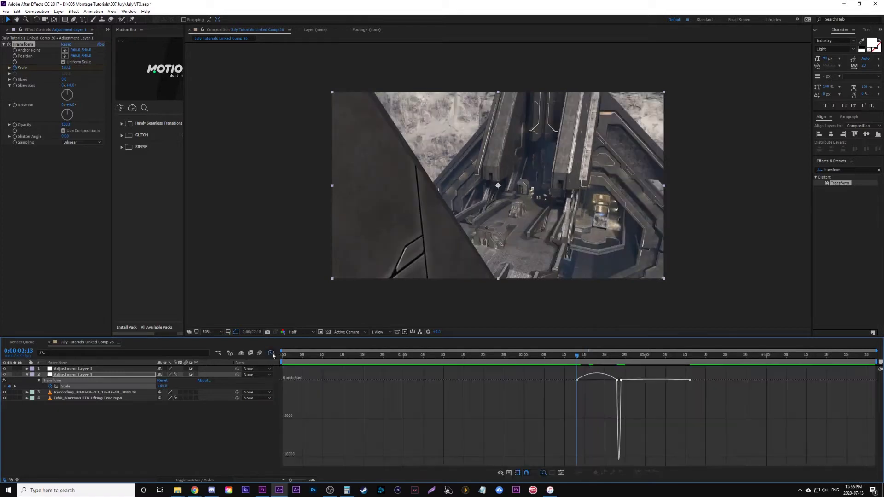
left_click(510, 474)
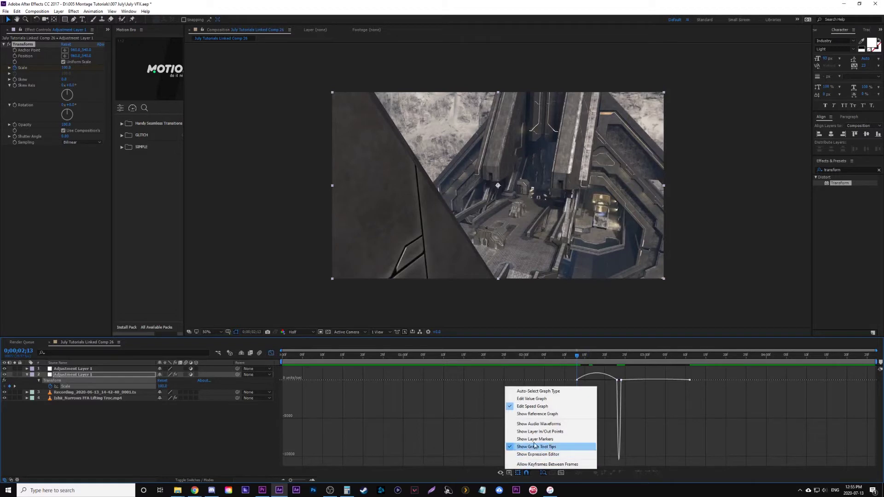
left_click(532, 407)
left_click(577, 380)
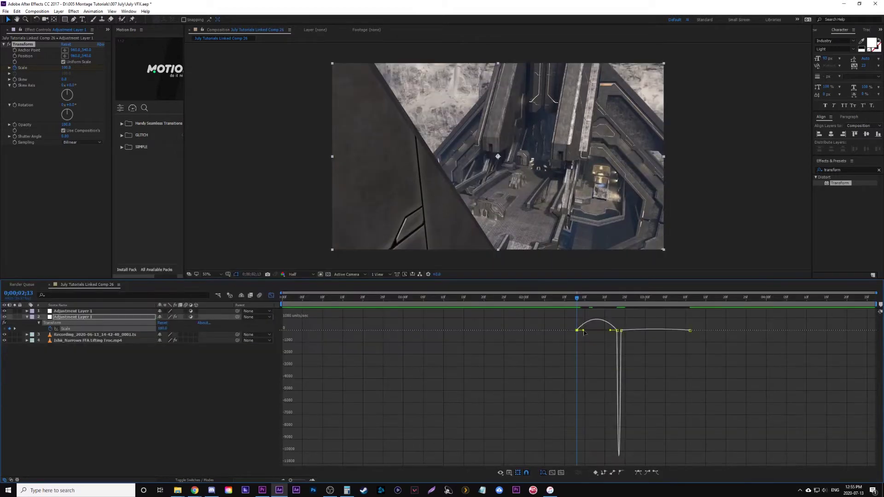
left_click_drag(584, 333, 618, 345)
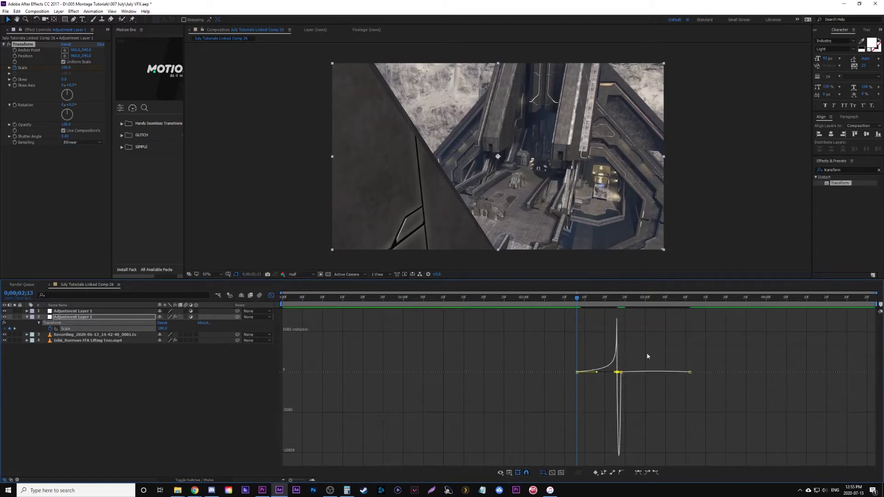
left_click(622, 373)
left_click_drag(678, 373, 618, 376)
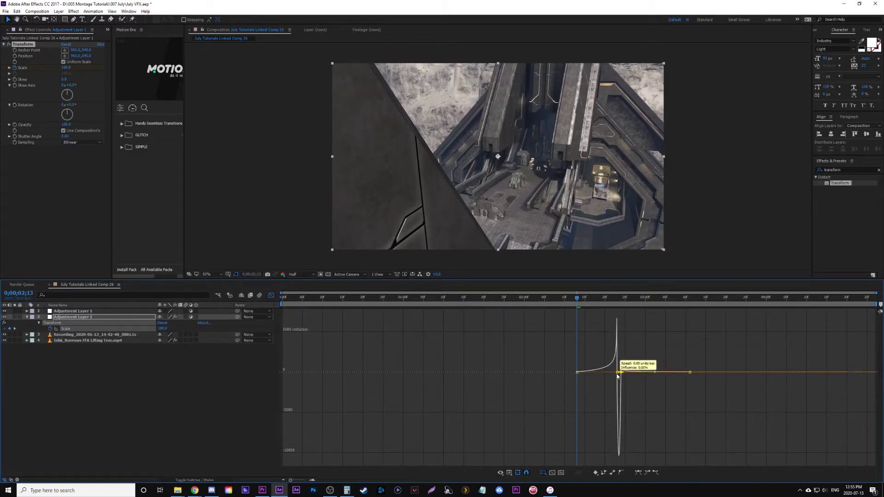
left_click(271, 295)
left_click_drag(574, 301, 548, 300)
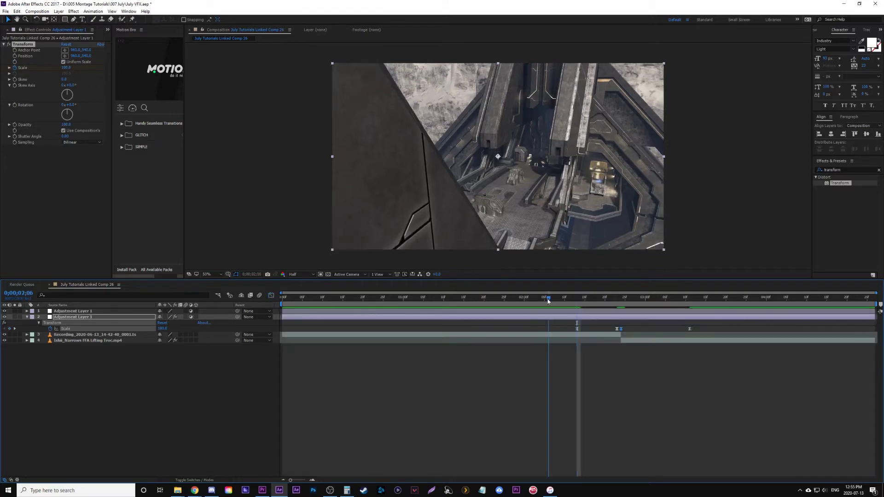
key("space")
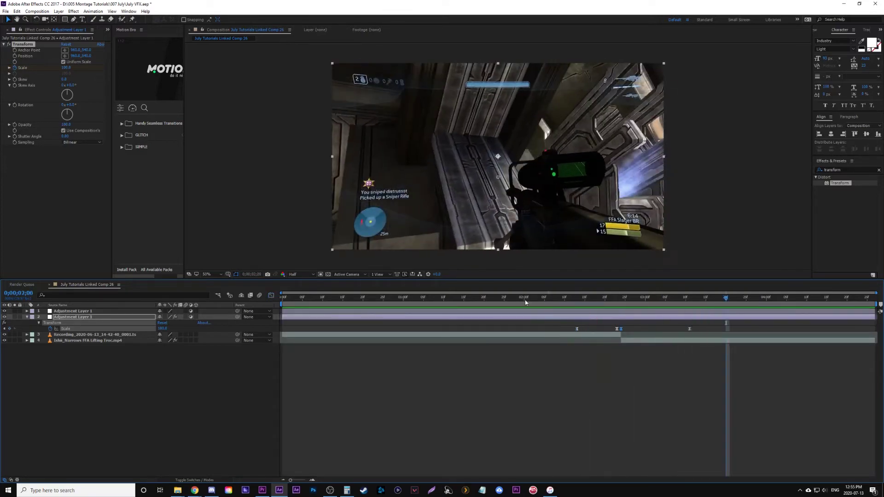
Enable motion blur for the composition and the lower adjustment layer, and preview the transition around the cut
left_click(259, 296)
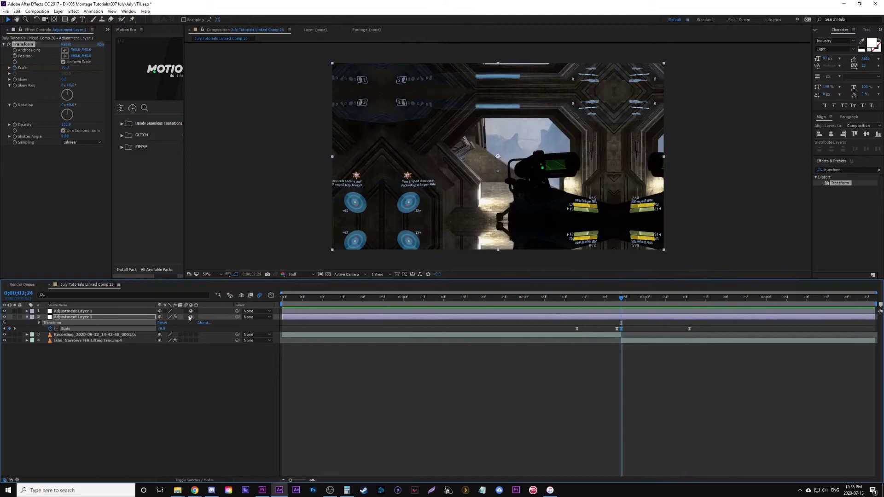
left_click(186, 317)
left_click(557, 300)
key("space")
key("space")
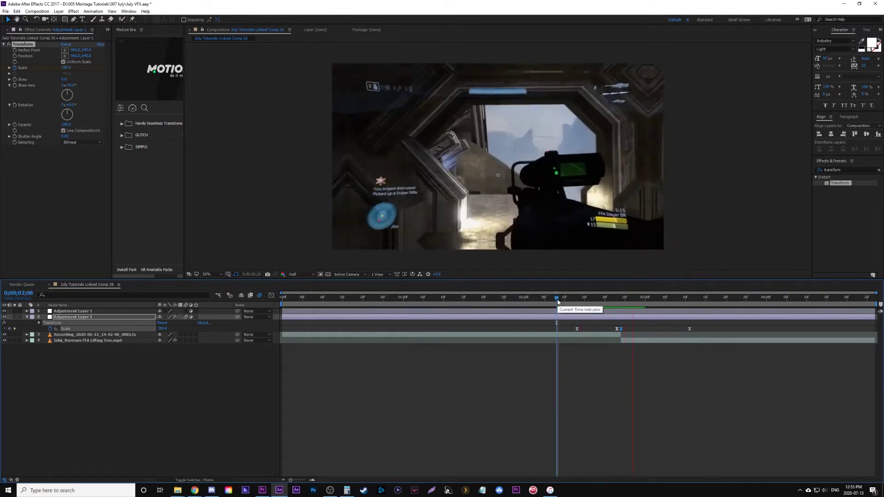
left_click(577, 299)
key("space")
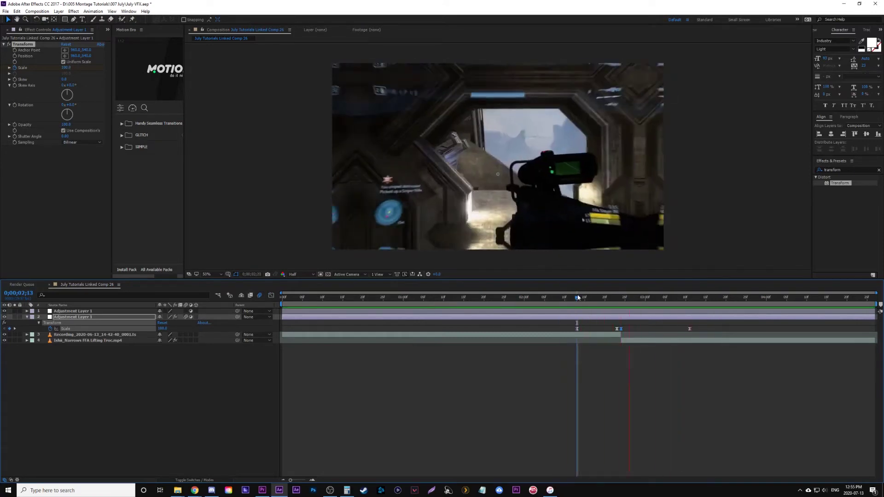
left_click(617, 298)
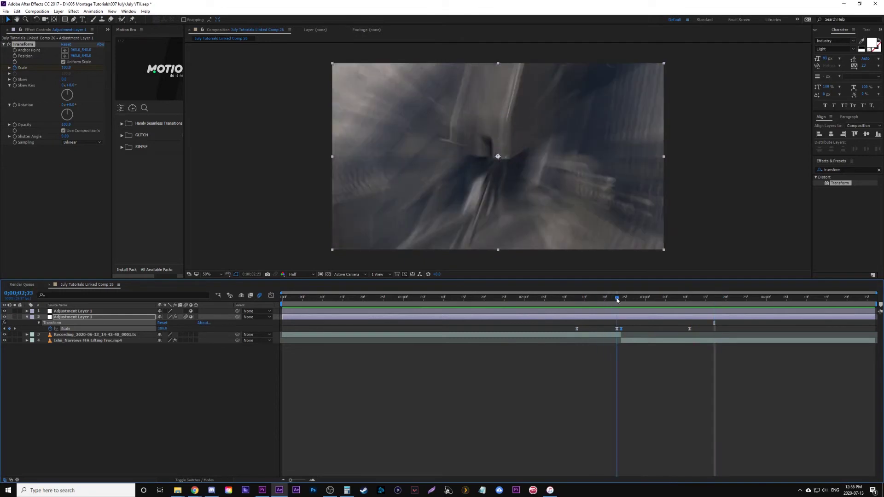
left_click(620, 299)
key("space")
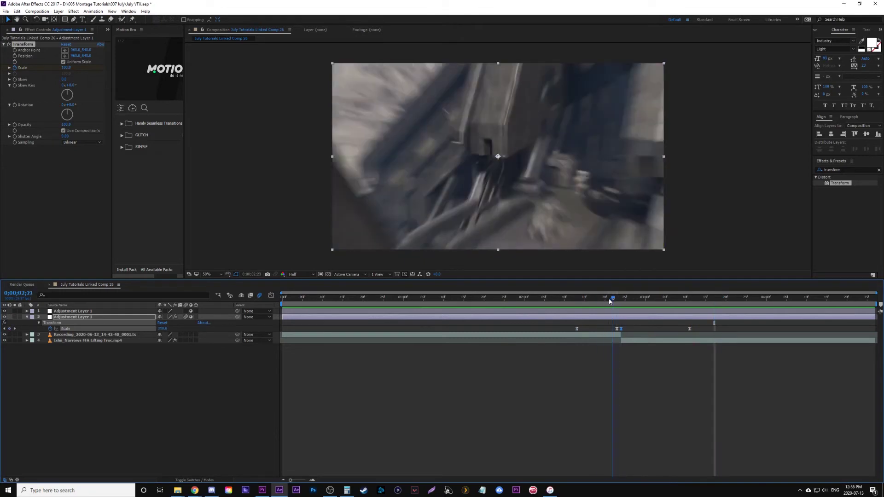
Apply the Warp effect to the upper adjustment layer and set its warp style to FishEye
left_click(617, 312)
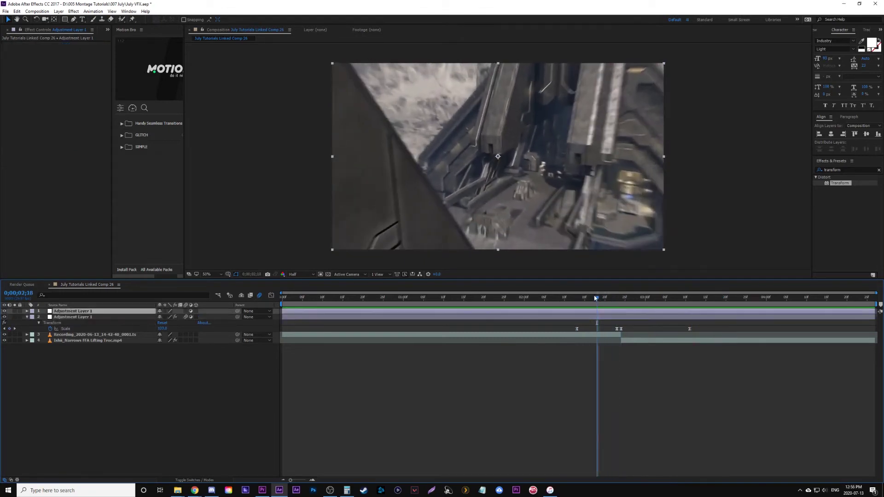
left_click_drag(595, 299, 577, 300)
left_click(870, 170)
type("warp")
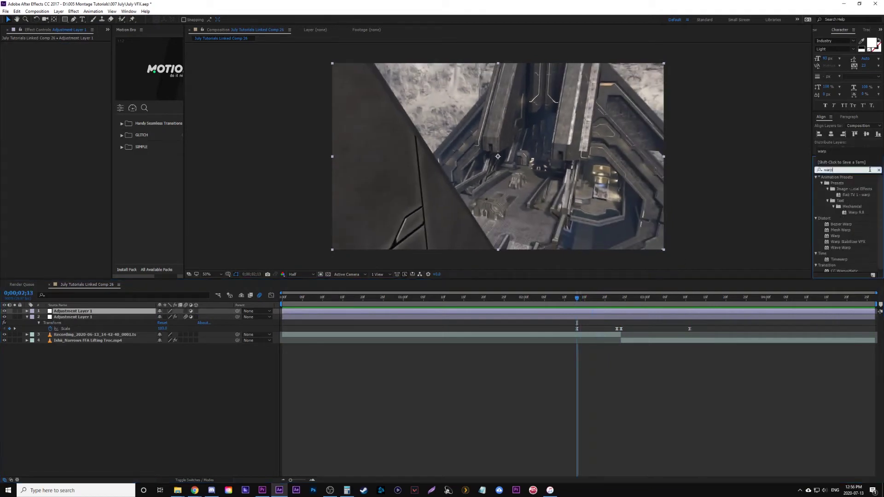
left_click_drag(828, 237, 608, 312)
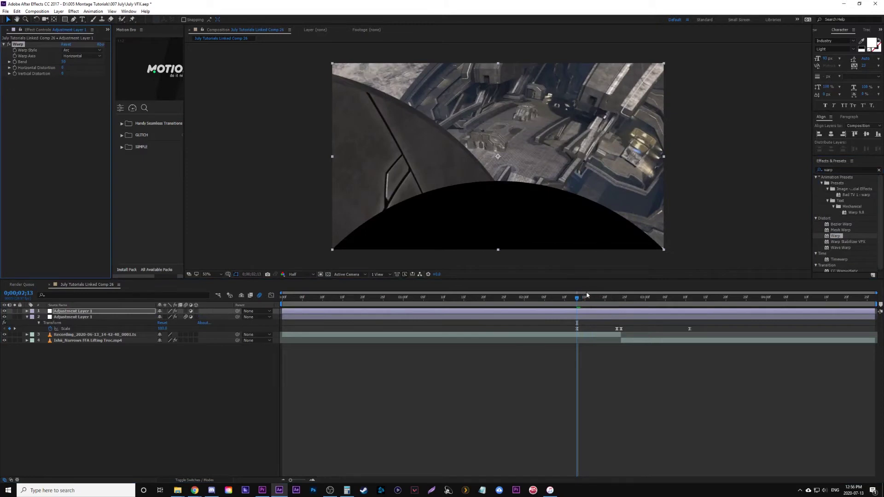
left_click_drag(591, 280, 591, 317)
left_click(98, 50)
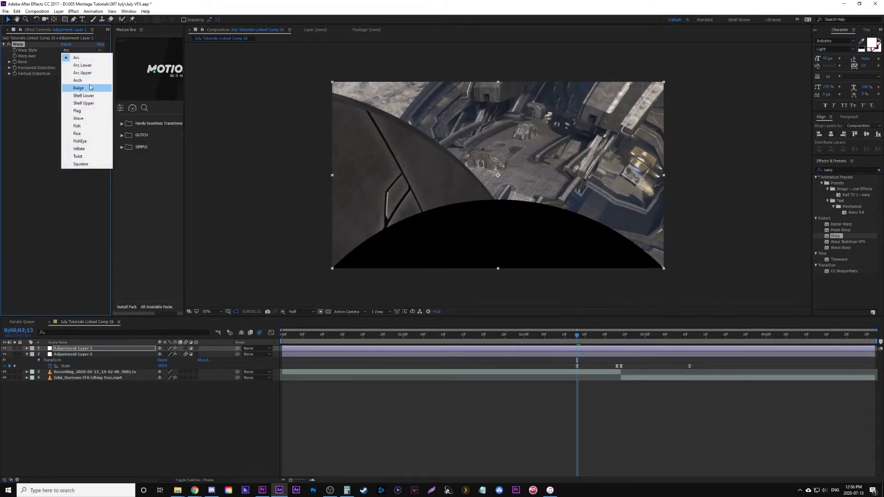
left_click(80, 141)
Keyframe the Warp Bend at 0 on frame 0;00;02;13 and reveal the layer's keyframed properties
left_click(63, 62)
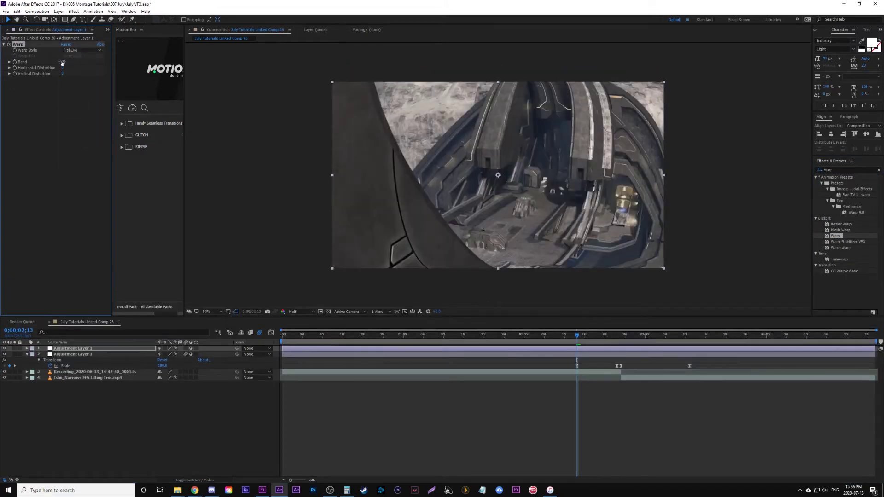
type("0")
key("Return")
left_click(14, 62)
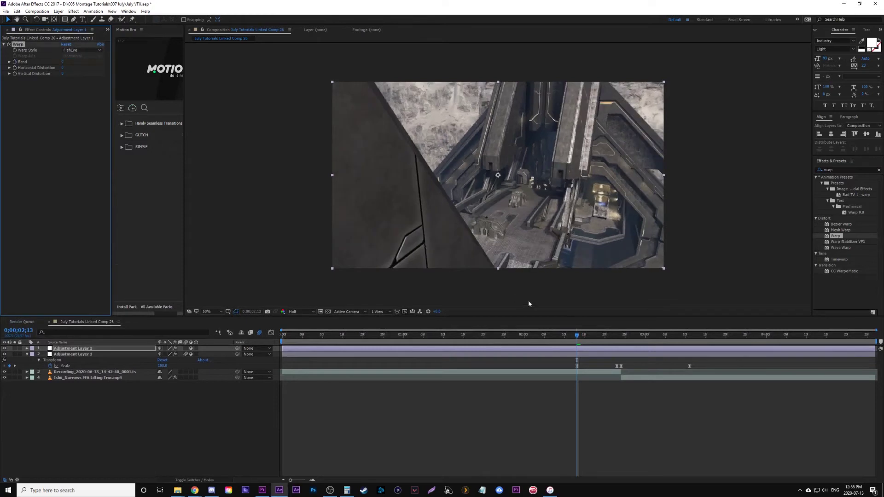
left_click(575, 349)
key("u")
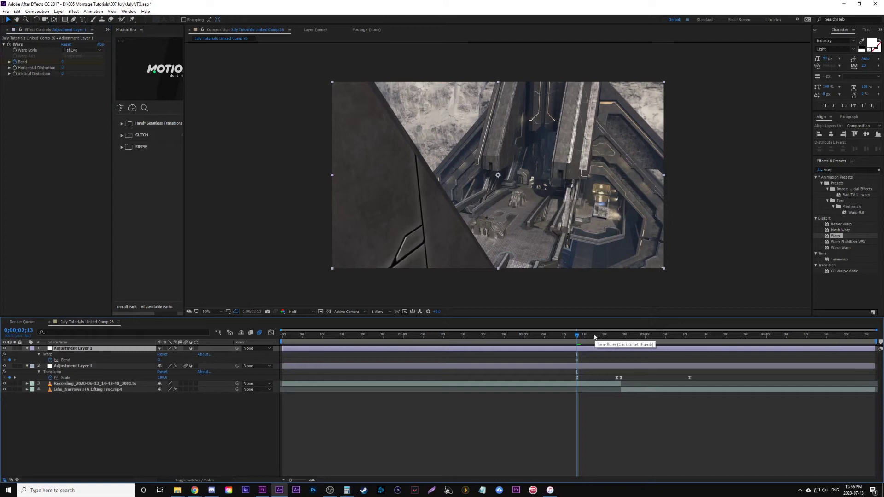
Keyframe the Warp Bend at -50 on frame 0;00;02;23 and at 0 on frame 0;00;03;03
left_click_drag(594, 339, 616, 341)
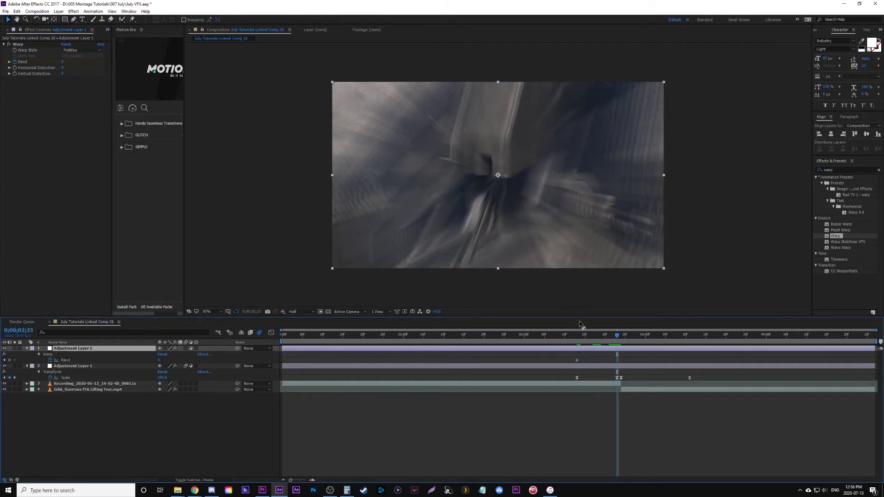
left_click_drag(62, 61, 45, 62)
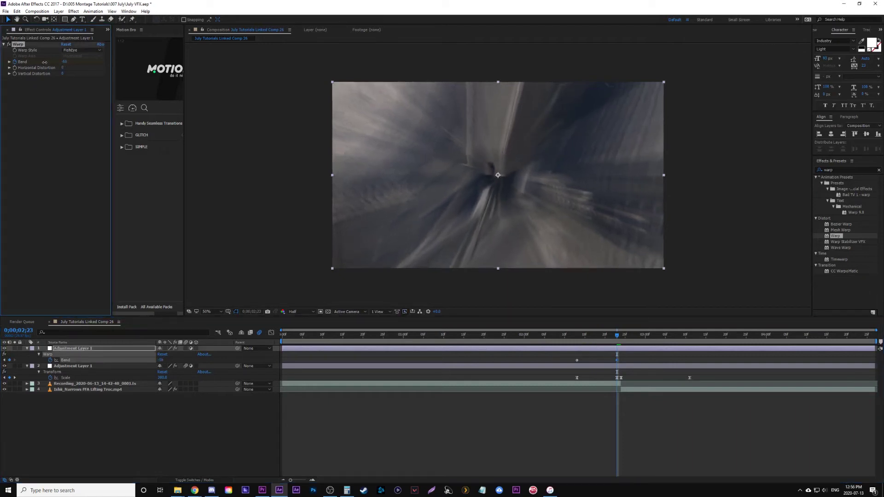
left_click(64, 62)
key("Return")
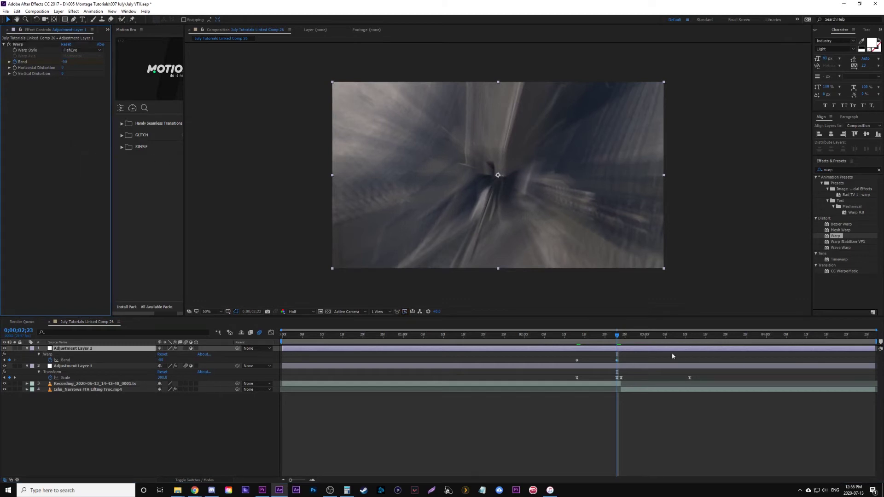
left_click_drag(619, 336, 658, 340)
left_click(63, 61)
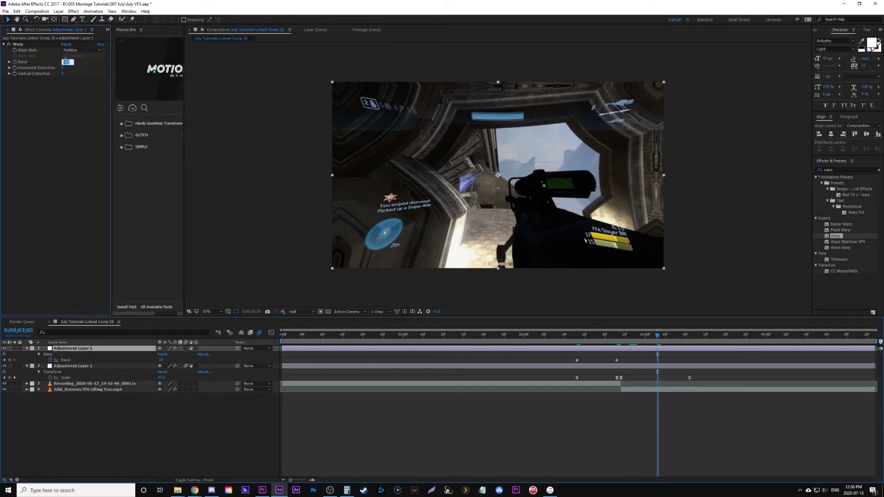
type("0")
key("Return")
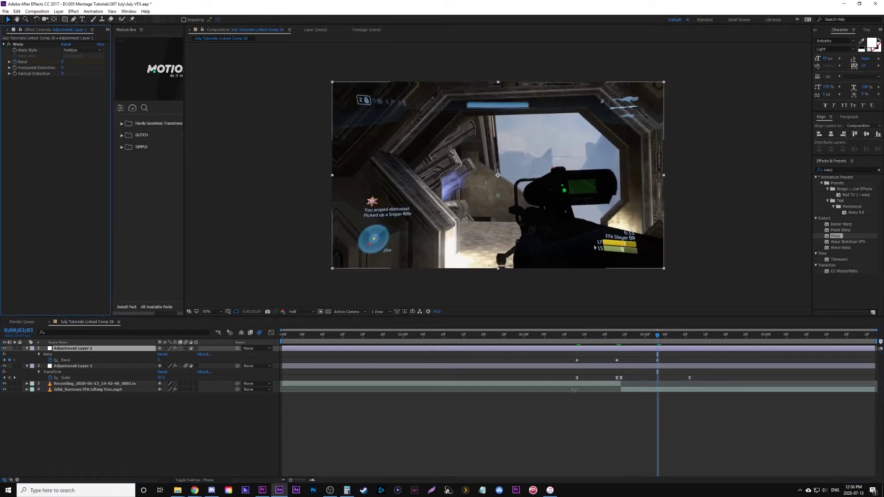
Keyframe the Warp Bend at -50 on the cut frame 0;00;02;24 and preview the warp around the cut
left_click(618, 339)
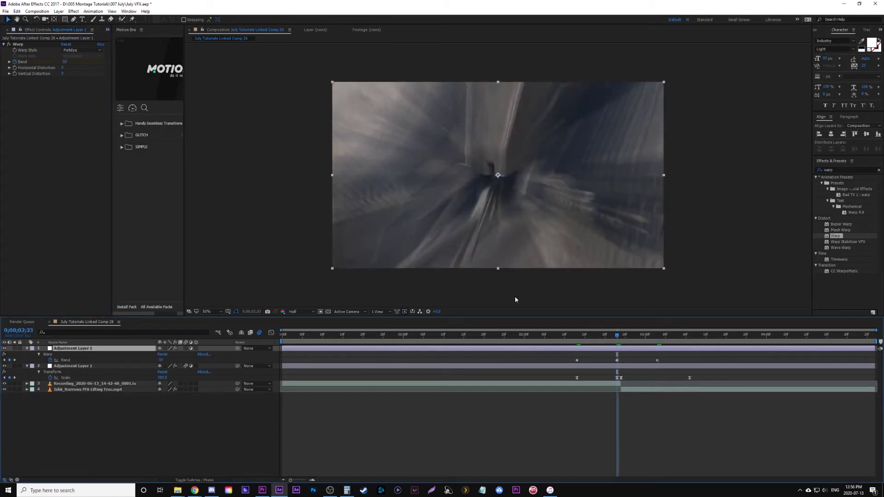
key("Page_Down")
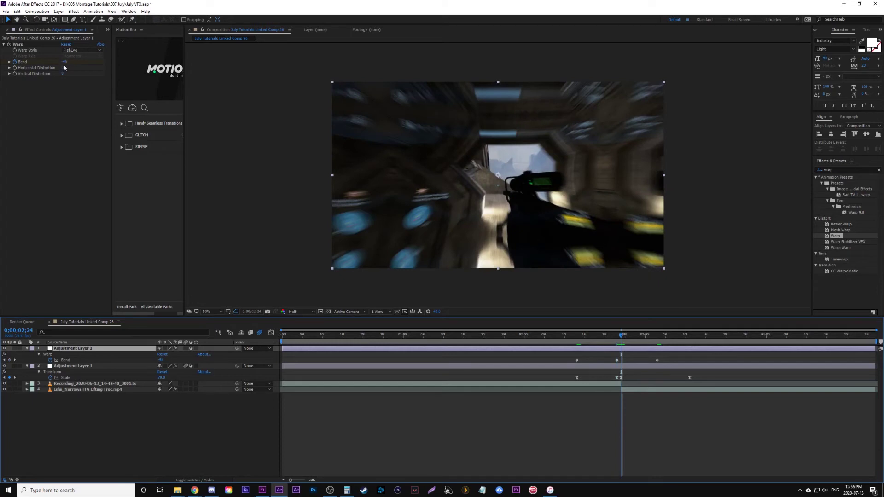
left_click(64, 61)
type("-")
key("Return")
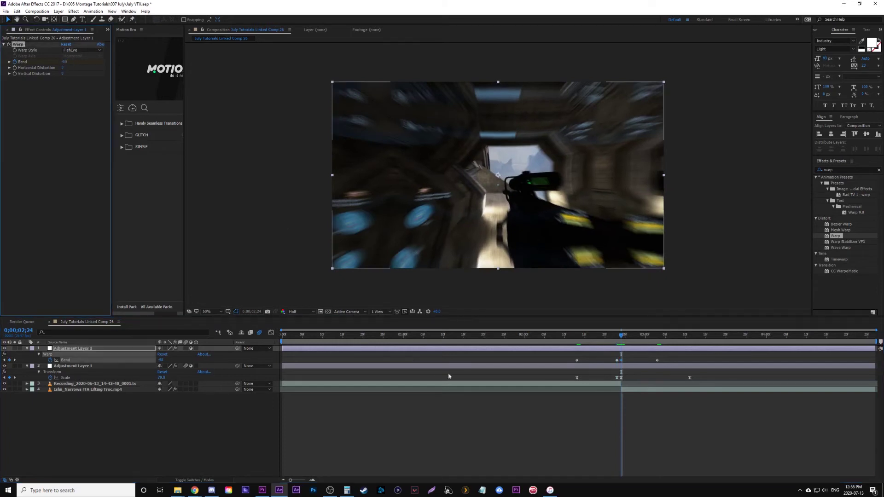
left_click(569, 336)
key("space")
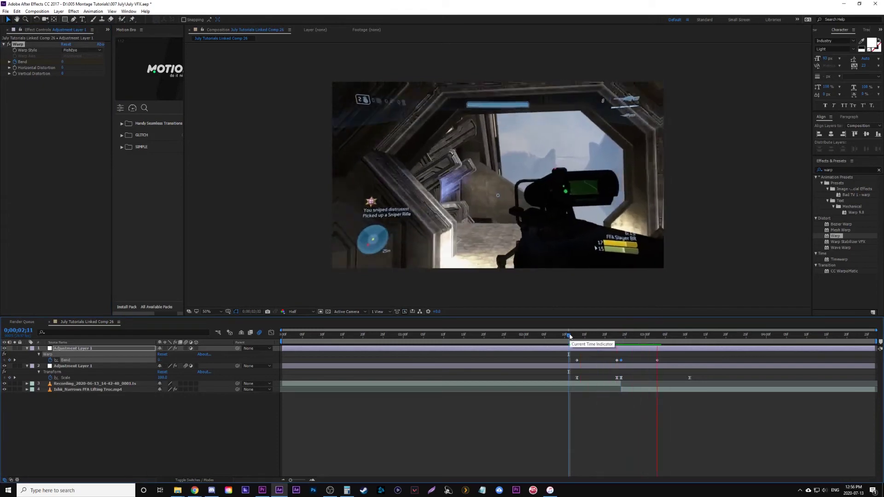
mouse_move(651, 338)
left_mouse_down()
mouse_move(614, 340)
mouse_move(660, 346)
left_mouse_up()
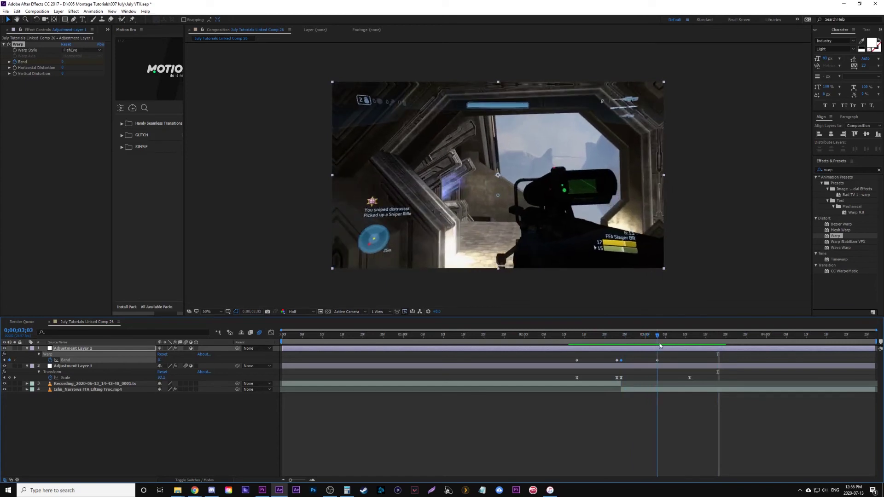
left_click_drag(660, 346, 658, 346)
Select all four Bend keyframes and apply Easy Ease to them
left_click(571, 360)
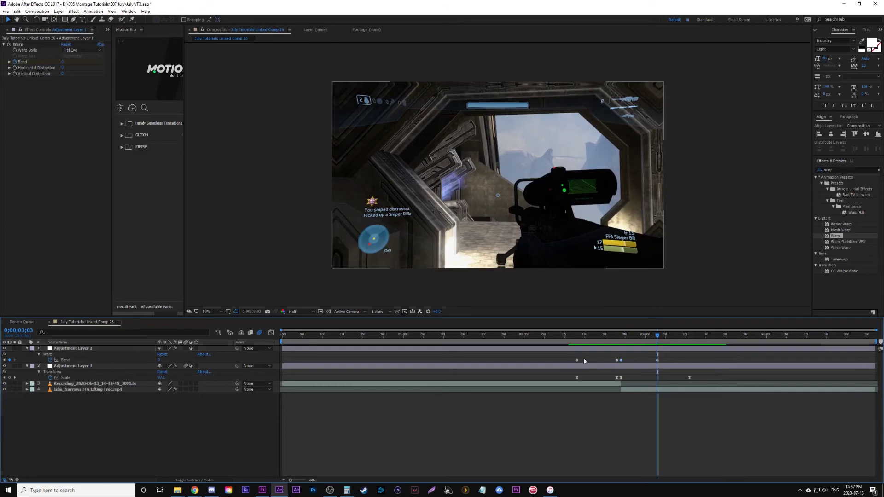
left_click_drag(671, 363, 669, 362)
right_click(658, 360)
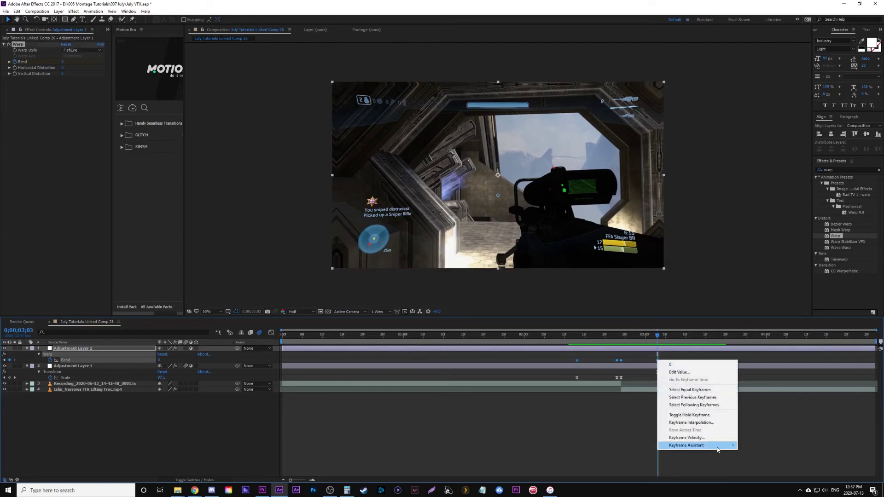
mouse_move(719, 446)
left_click(756, 400)
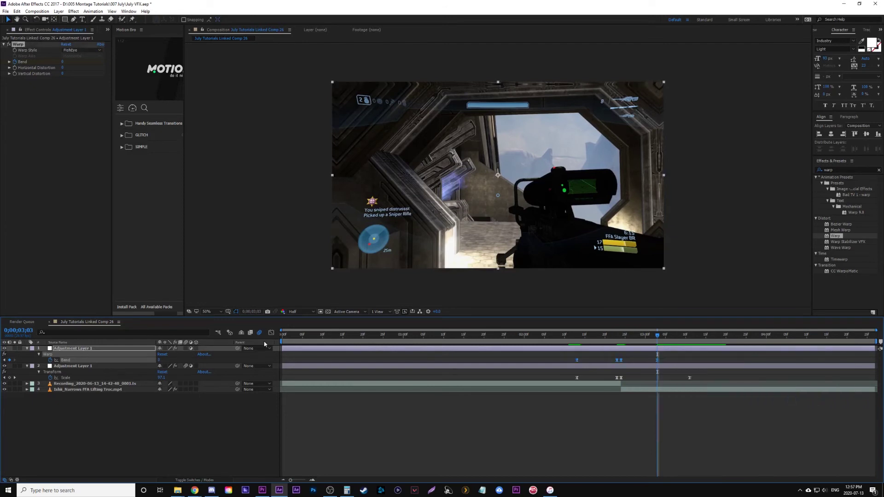
Reshape the Bend speed graph by pulling the outer keyframes' influence toward the cut, close the graph, and preview the transition
left_click(271, 332)
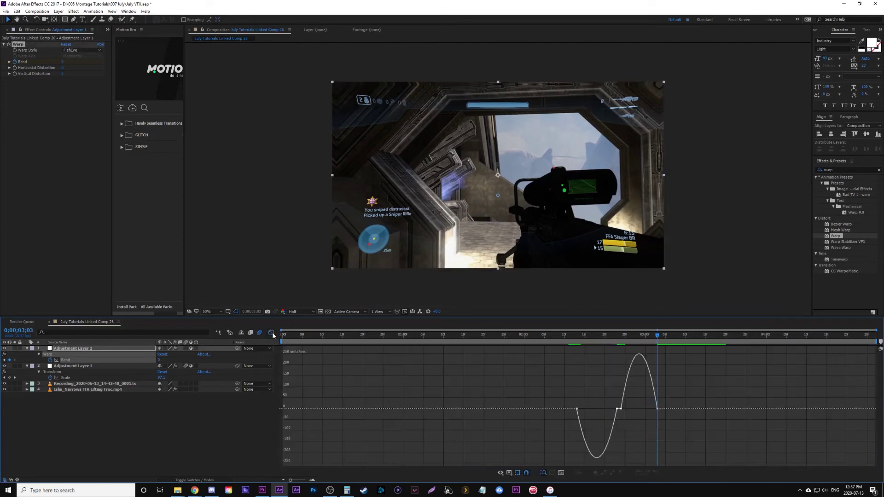
left_click(577, 408)
left_click_drag(584, 409, 624, 386)
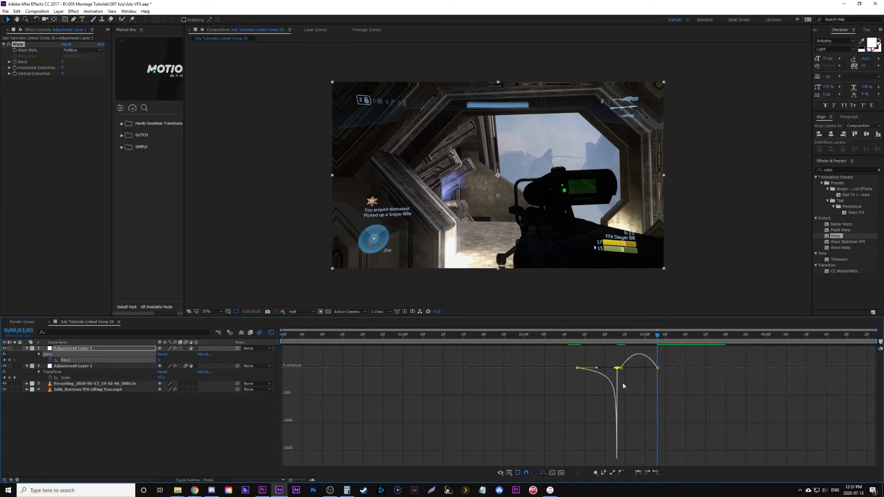
left_click(658, 368)
left_click_drag(651, 368, 617, 388)
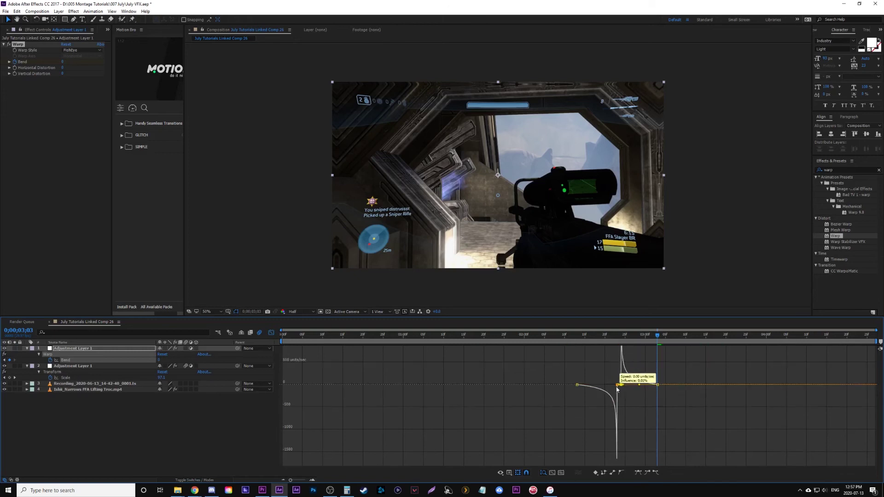
left_click(272, 332)
left_click(551, 342)
key("space")
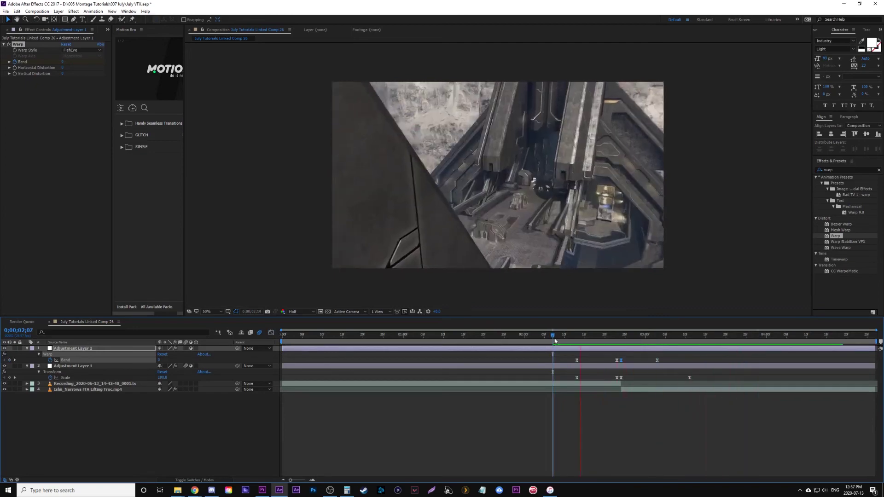
left_click(556, 340)
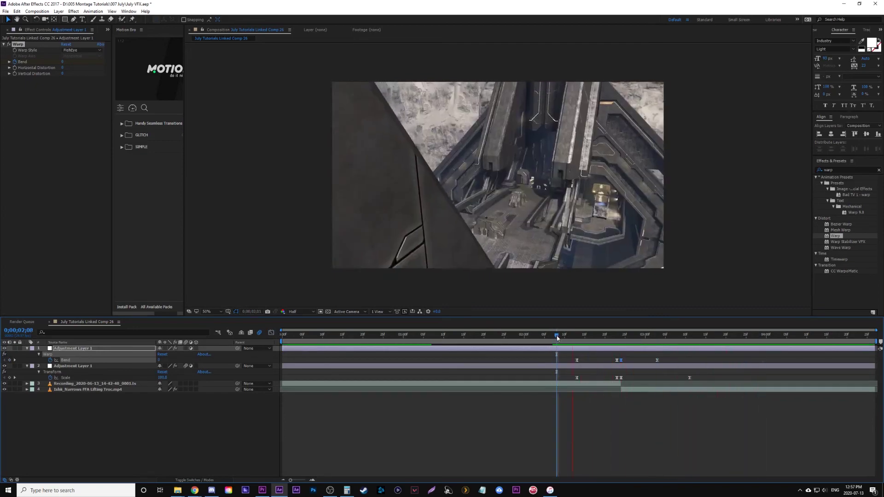
left_click_drag(557, 339, 622, 347)
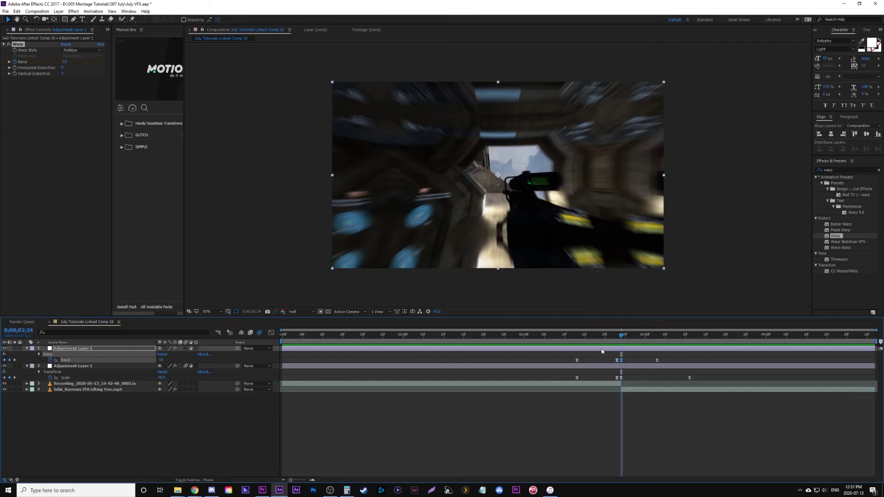
Enable motion blur for the upper adjustment layer and preview the whole transition from before the cut
left_click(601, 350)
left_click(186, 348)
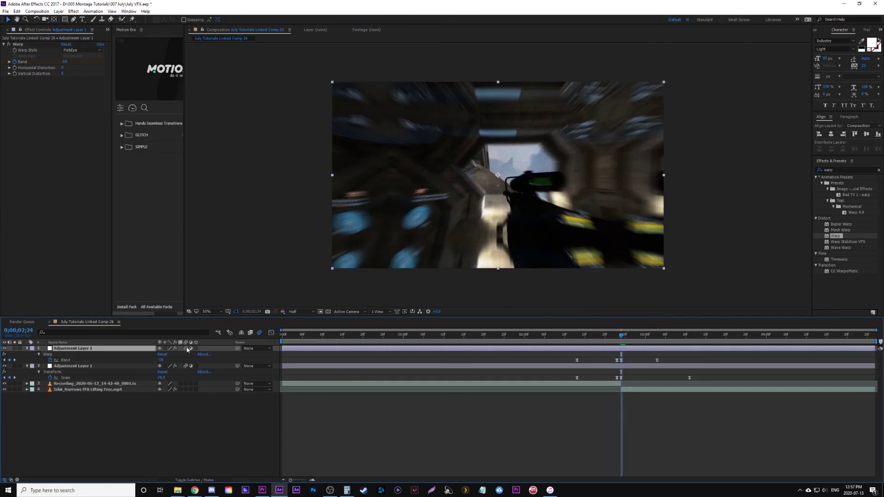
left_click(468, 335)
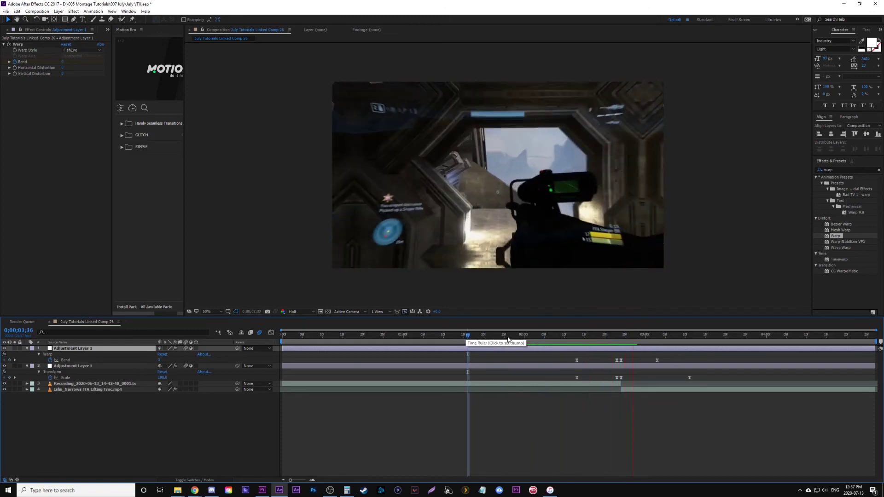
left_click_drag(466, 341, 481, 335)
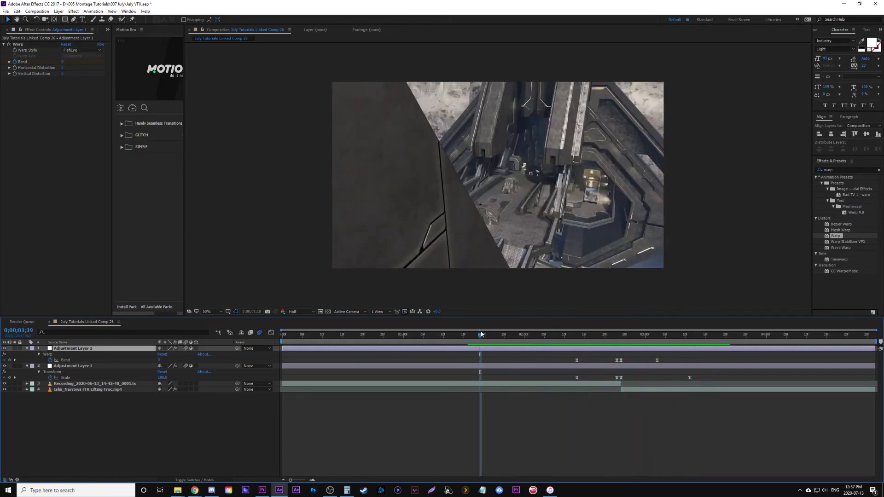